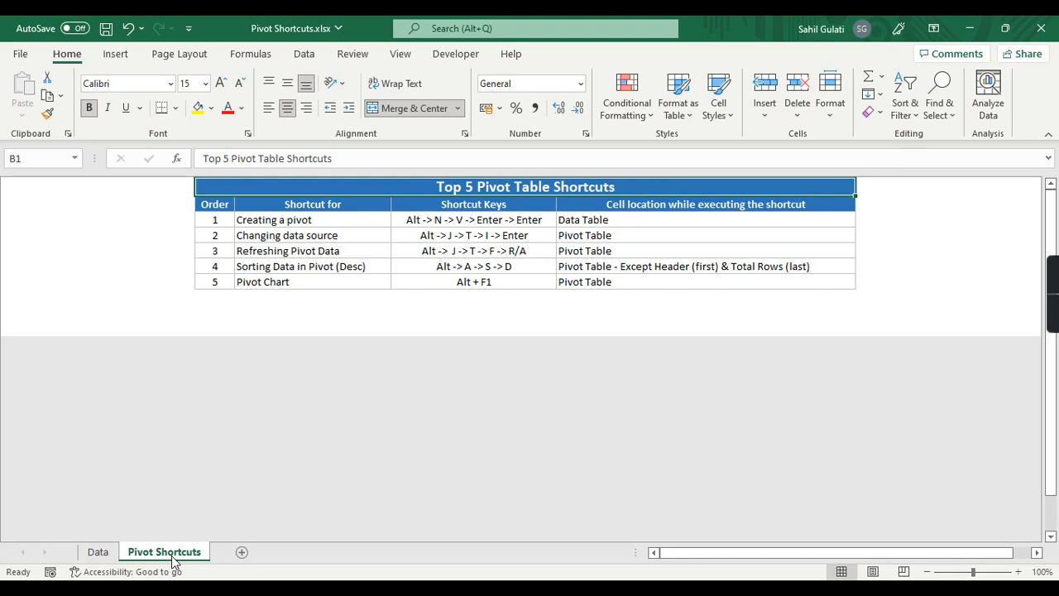
Review the Top 5 Pivot Table Shortcuts list column by column, covering purposes, shortcut keys and cell locations, ending on the pivot creation entry.
{"action": "key", "text": "Down"}
{"action": "key", "text": "Up"}
{"action": "key", "text": "Down"}
{"action": "key", "text": "Right"}
{"action": "key", "text": "ctrl+shift+Down"}
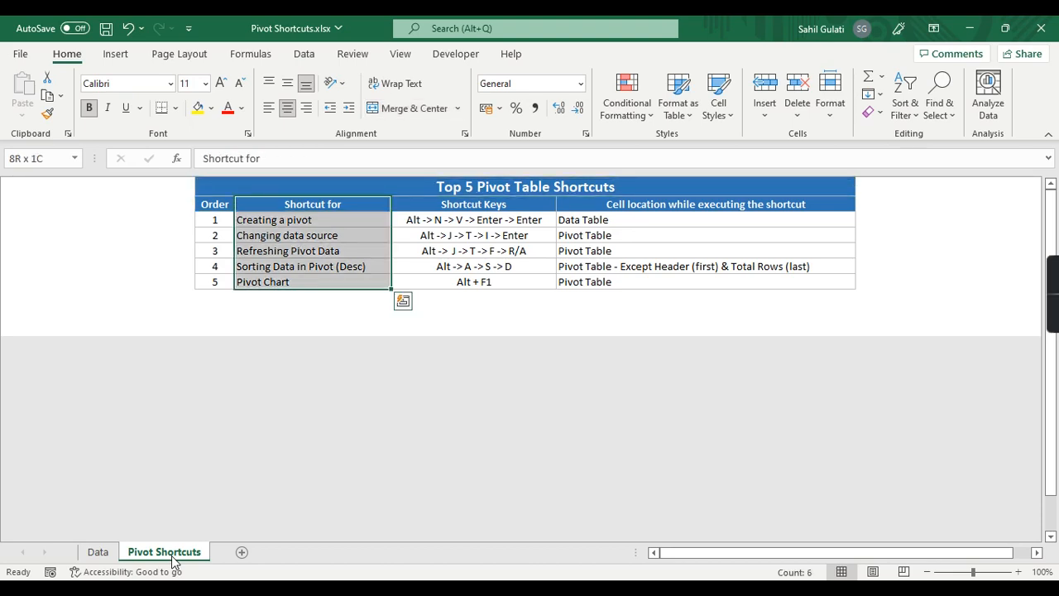
{"action": "key", "text": "Right"}
{"action": "key", "text": "ctrl+shift+Down"}
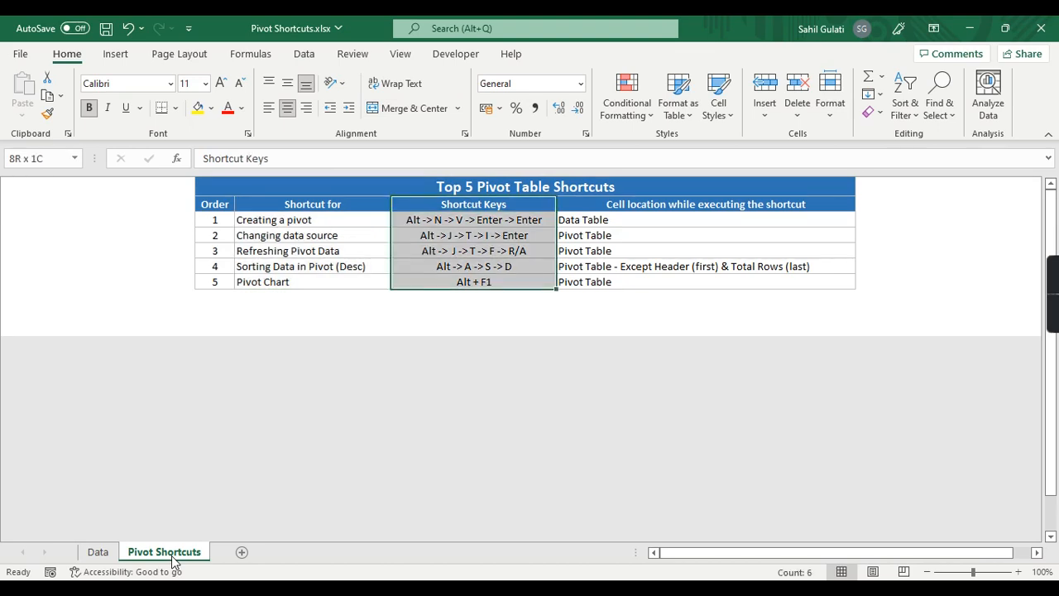
{"action": "key", "text": "Right"}
{"action": "key", "text": "Down"}
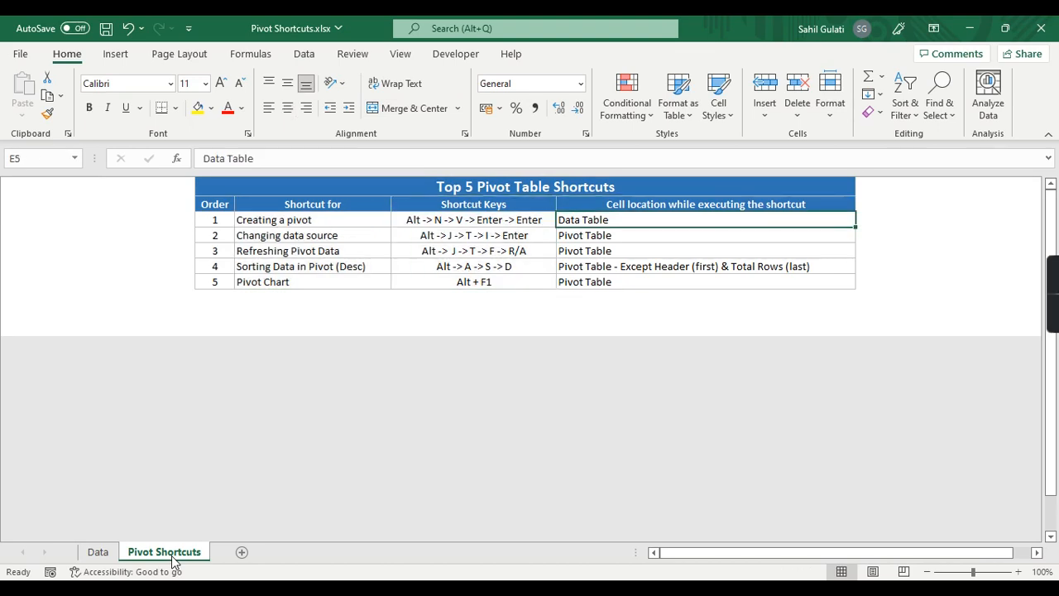
{"action": "key", "text": "shift+Down"}
{"action": "key", "text": "shift+Down"}
{"action": "key", "text": "shift+Down"}
{"action": "key", "text": "shift+Down"}
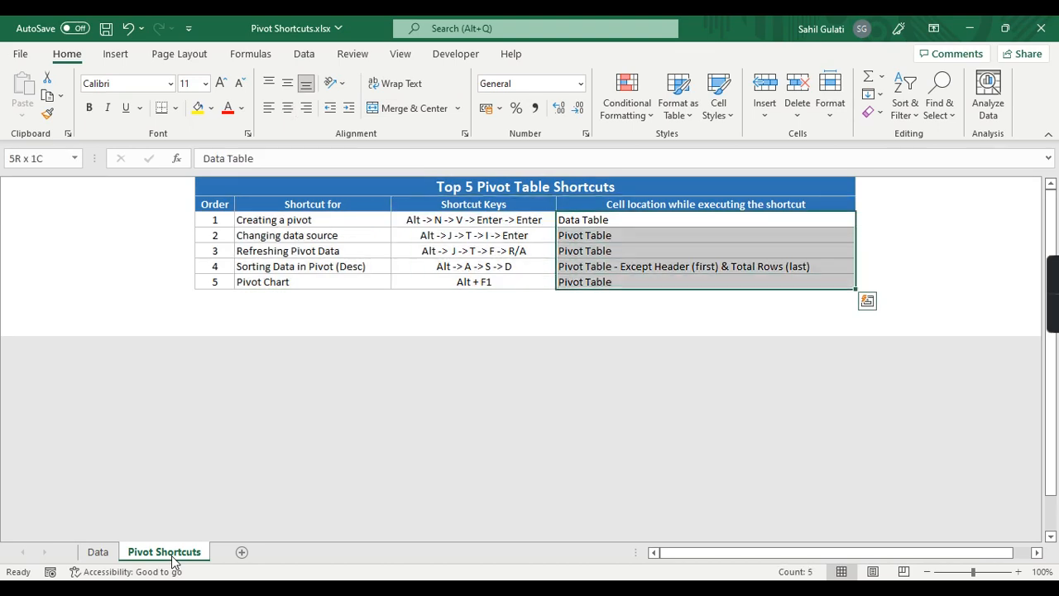
{"action": "key", "text": "Up"}
{"action": "key", "text": "Down"}
{"action": "key", "text": "ctrl+shift+Down"}
{"action": "left_click", "coordinate": [246, 216]}
{"action": "key", "text": "Left"}
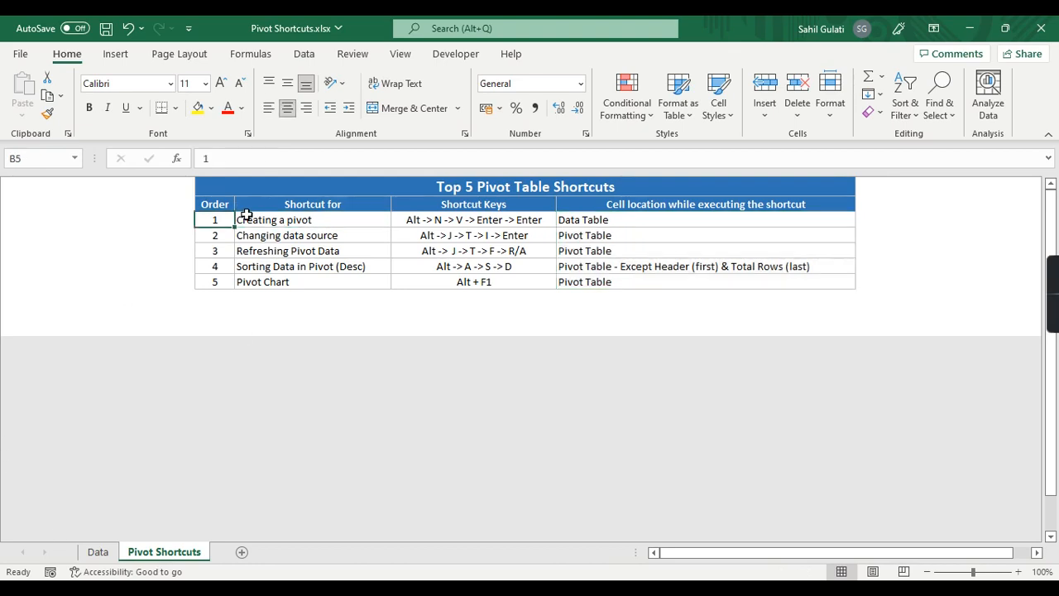
{"action": "key", "text": "shift+Right"}
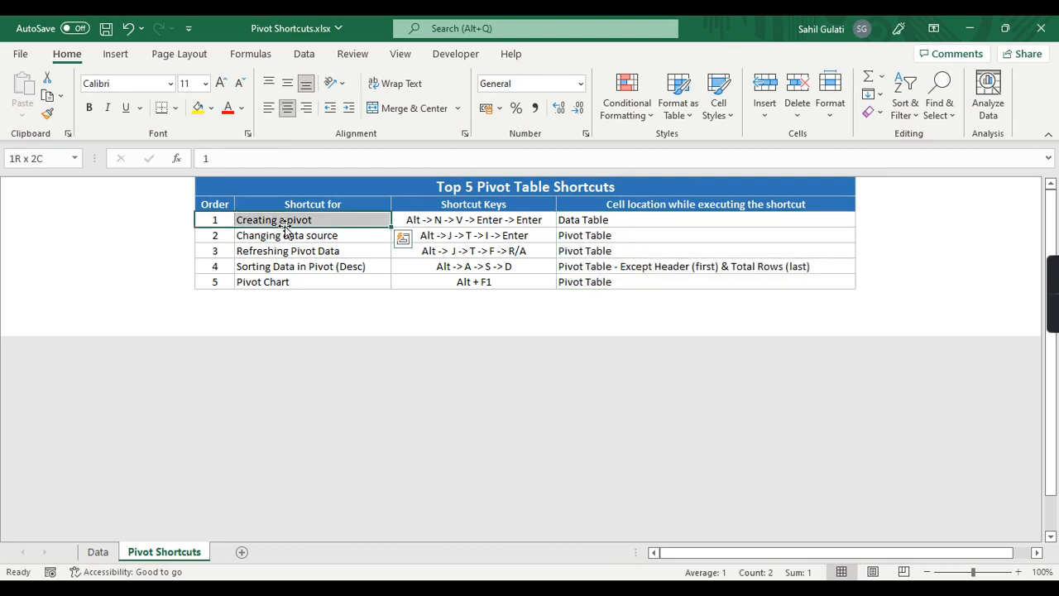
Create a PivotTable on a new worksheet from the table on the Data sheet.
{"action": "left_click", "coordinate": [98, 552]}
{"action": "left_click", "coordinate": [153, 260]}
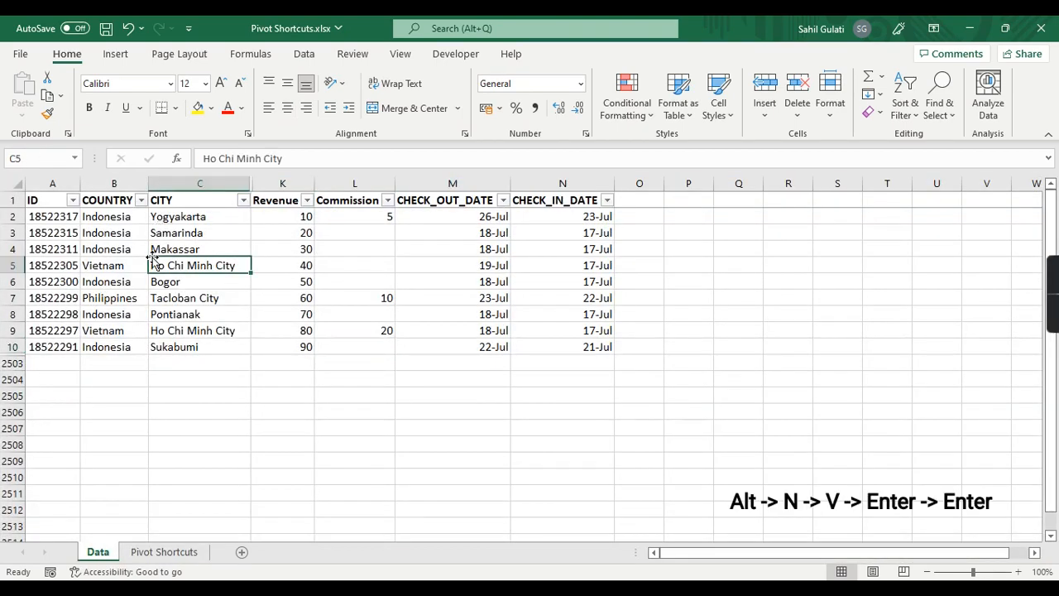
{"action": "key", "text": "ctrl+Up"}
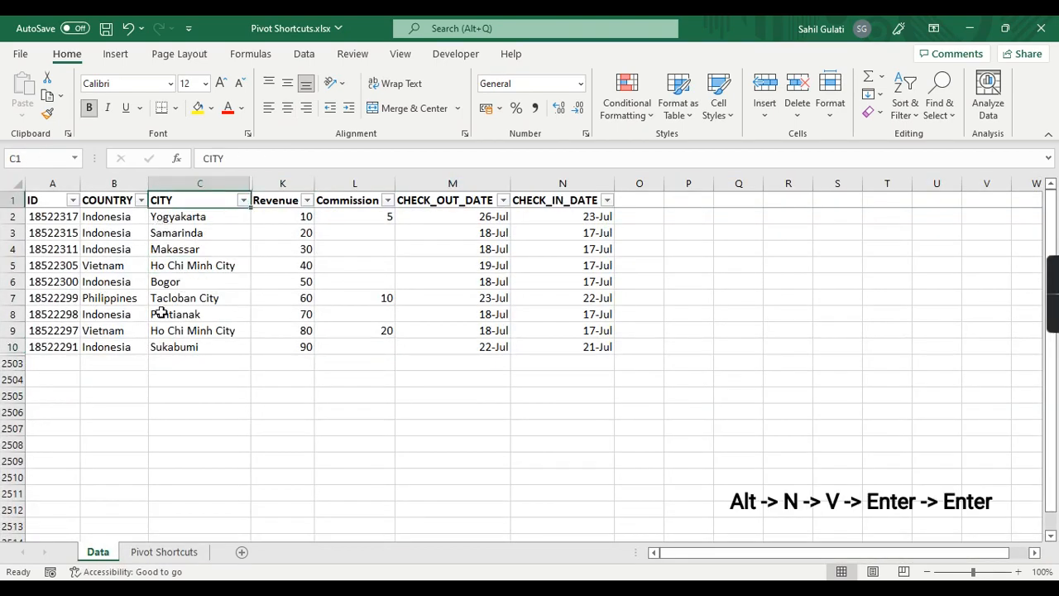
{"action": "key", "text": "alt"}
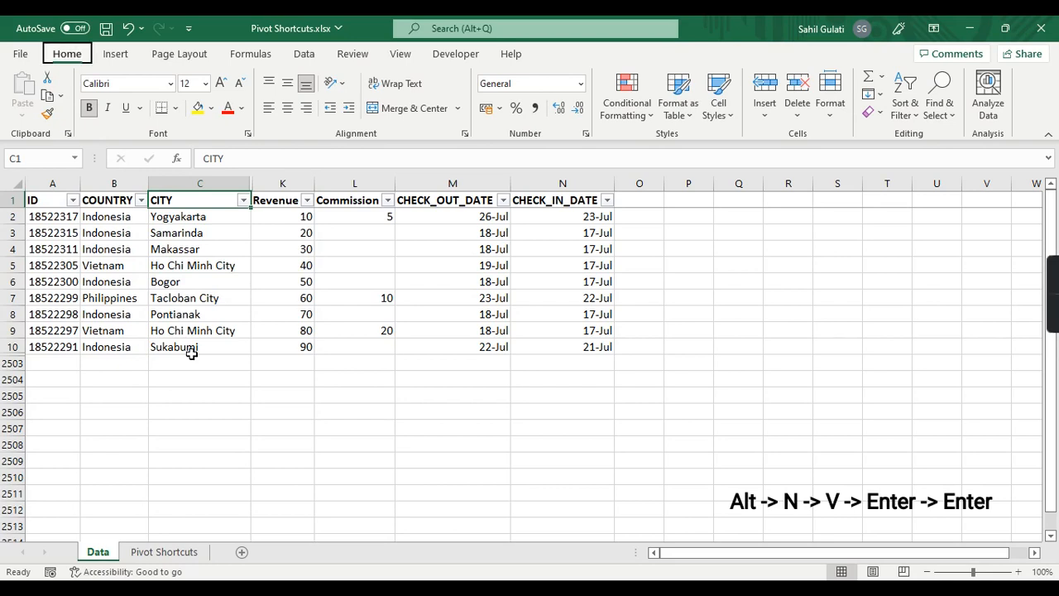
{"action": "key", "text": "n"}
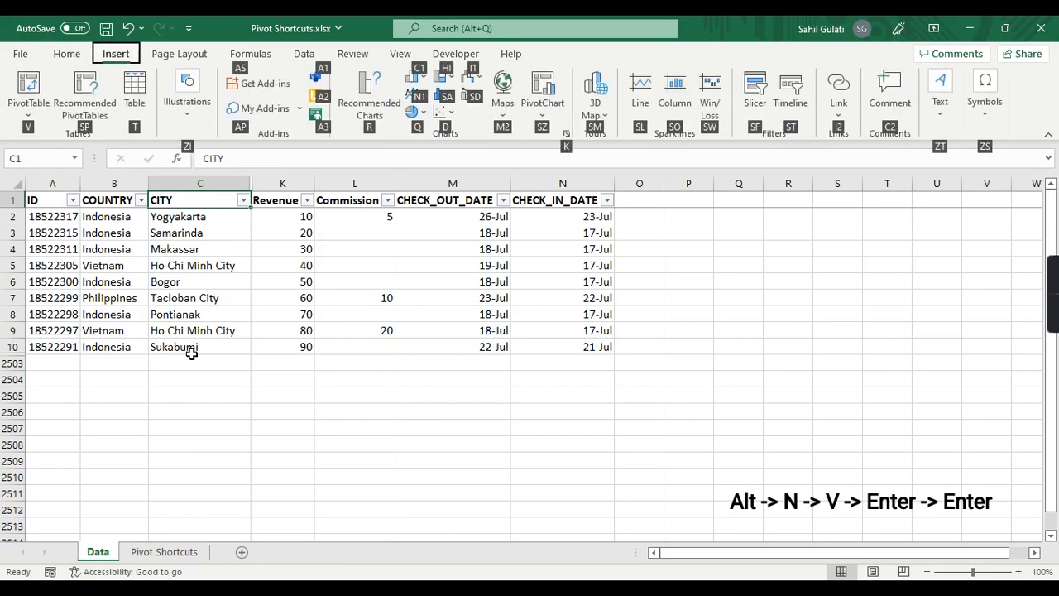
{"action": "key", "text": "v"}
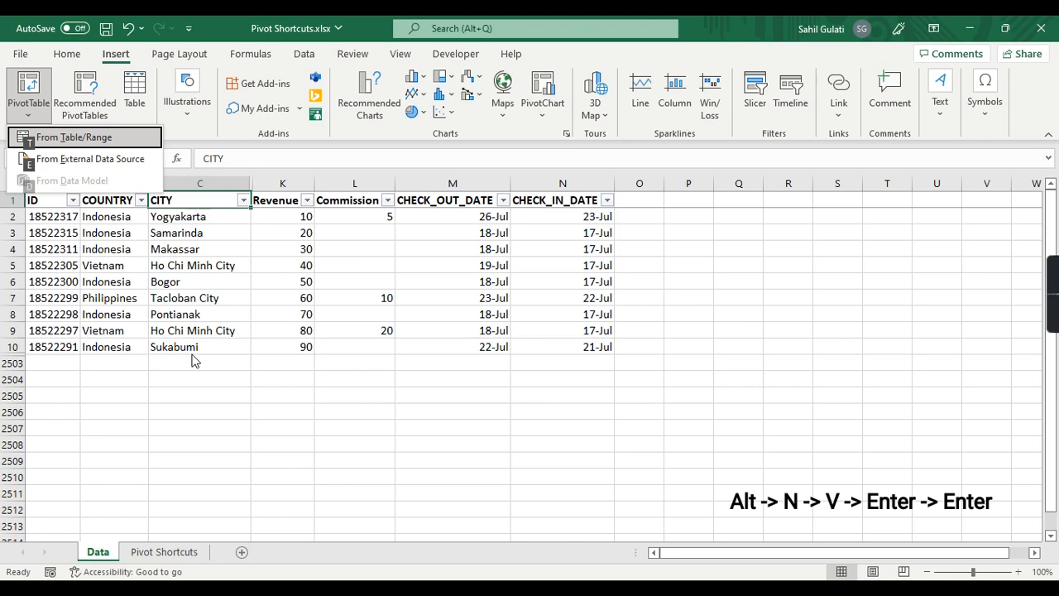
{"action": "key", "text": "Return"}
{"action": "key", "text": "Return"}
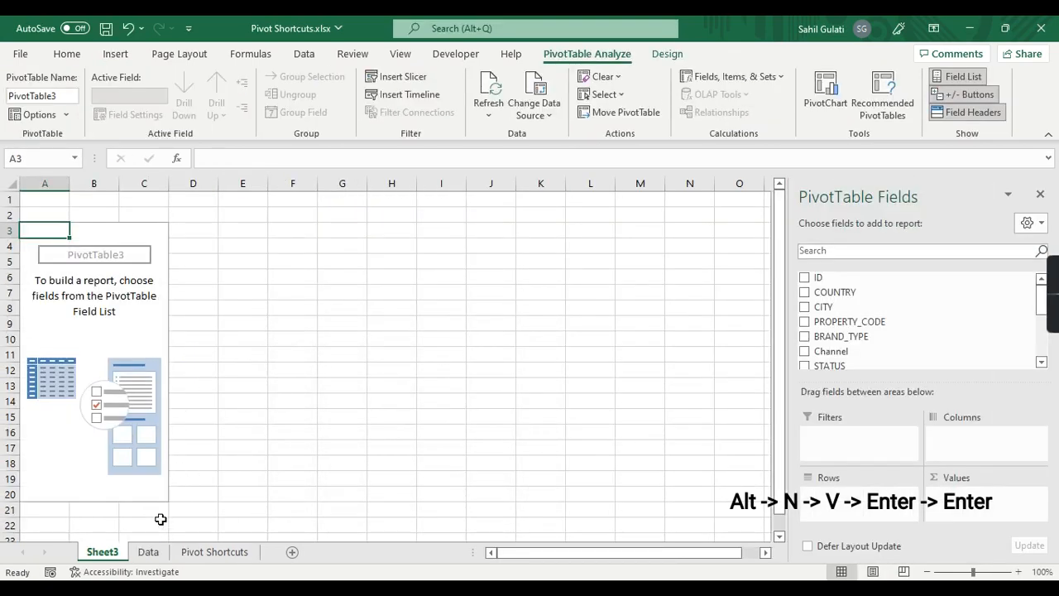
Go back to the Data sheet and create another PivotTable from Data!$A$1:$N$2502 on a new worksheet.
{"action": "key", "text": "alt+n"}
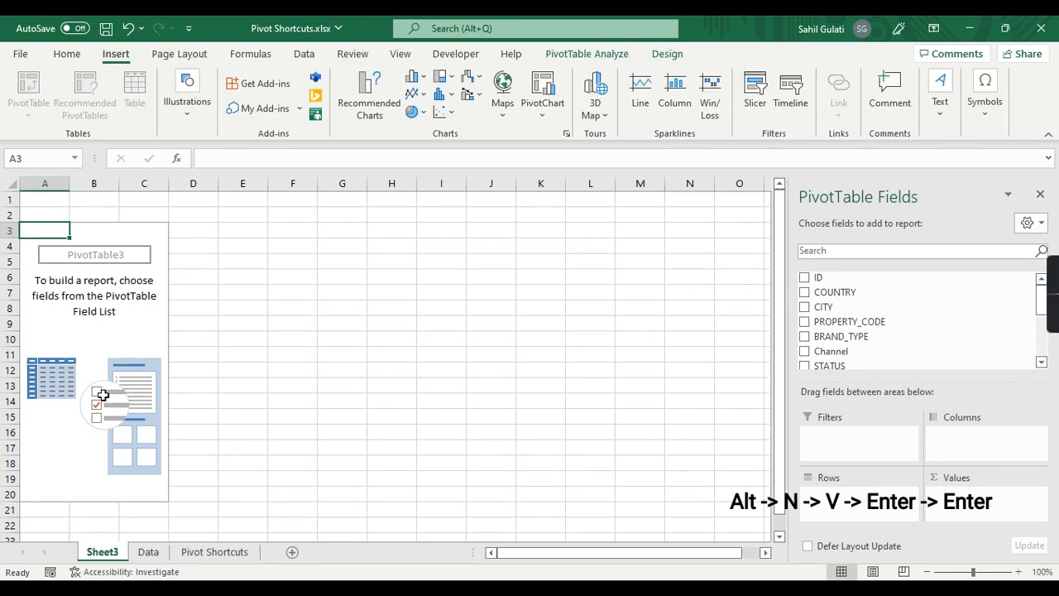
{"action": "left_click", "coordinate": [147, 553]}
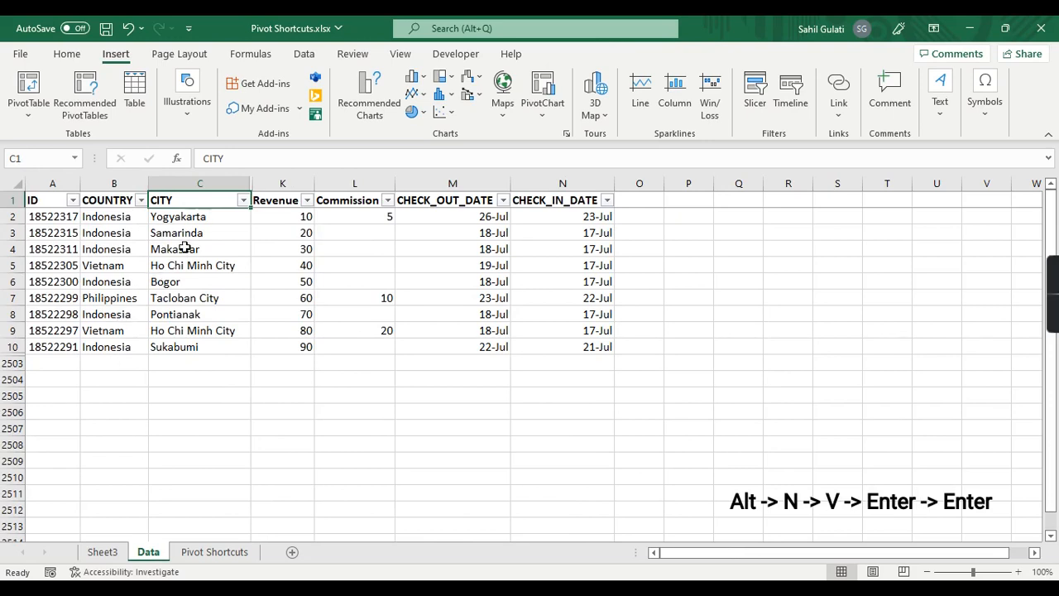
{"action": "key", "text": "alt"}
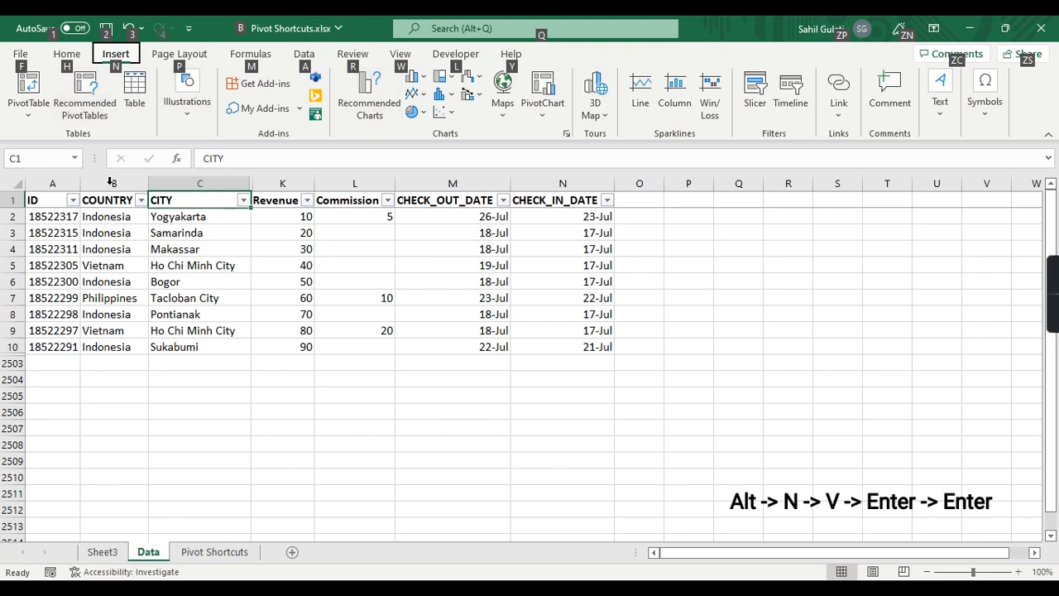
{"action": "key", "text": "n"}
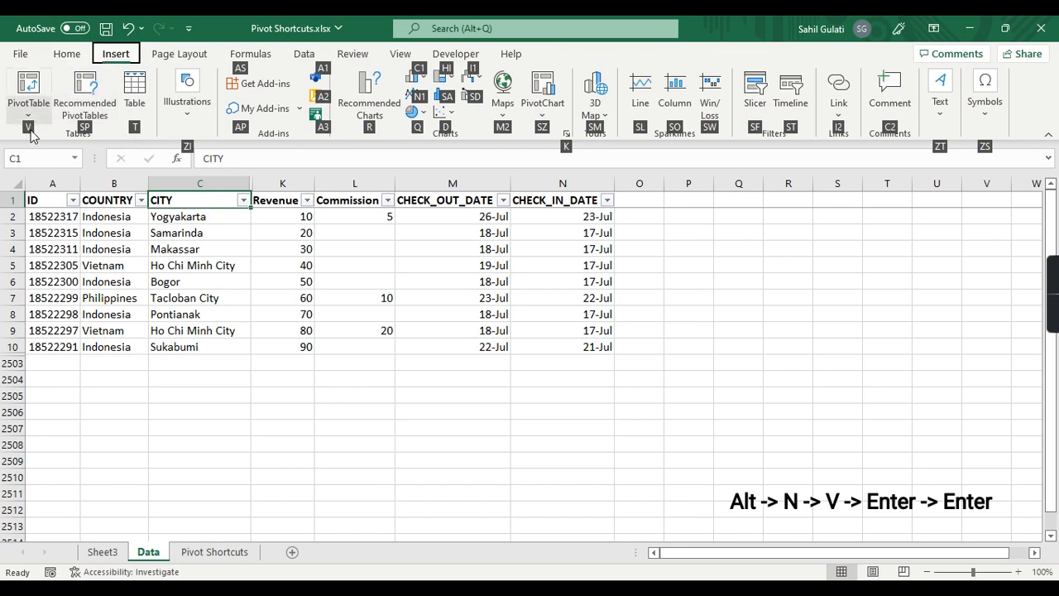
{"action": "key", "text": "v"}
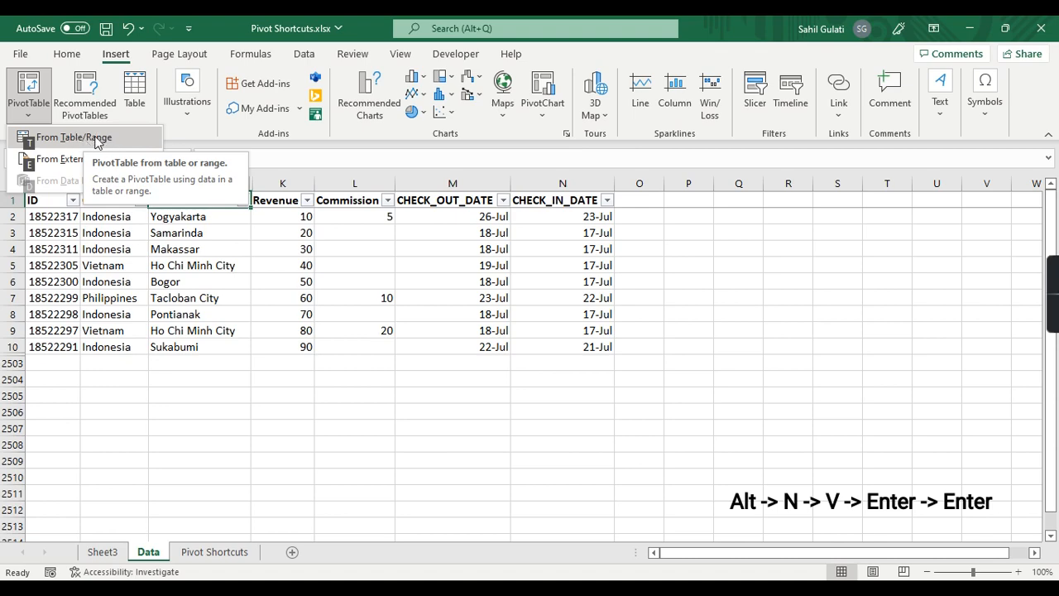
{"action": "key", "text": "Return"}
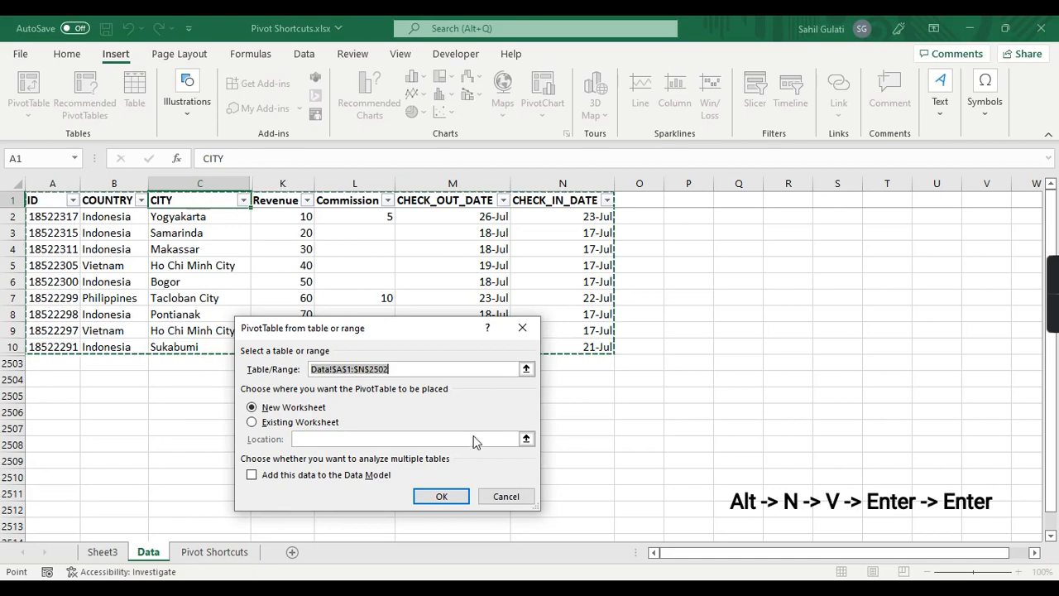
{"action": "left_click", "coordinate": [444, 494]}
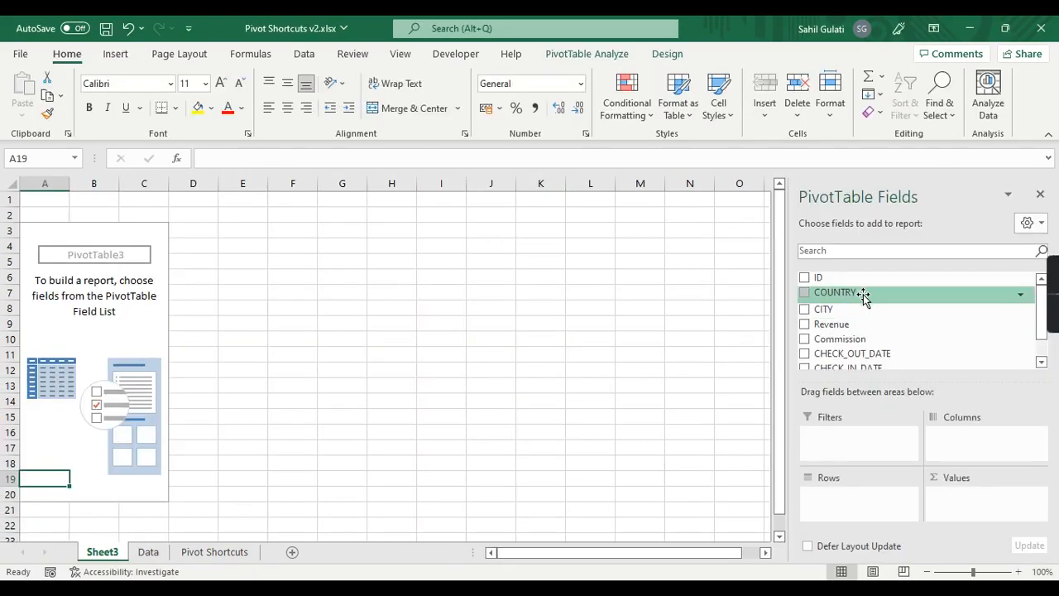
Build the PivotTable with COUNTRY as the row field and Revenue as the value field.
{"action": "left_click_drag", "start_coordinate": [853, 296], "coordinate": [852, 501]}
{"action": "left_click_drag", "start_coordinate": [832, 320], "coordinate": [975, 508]}
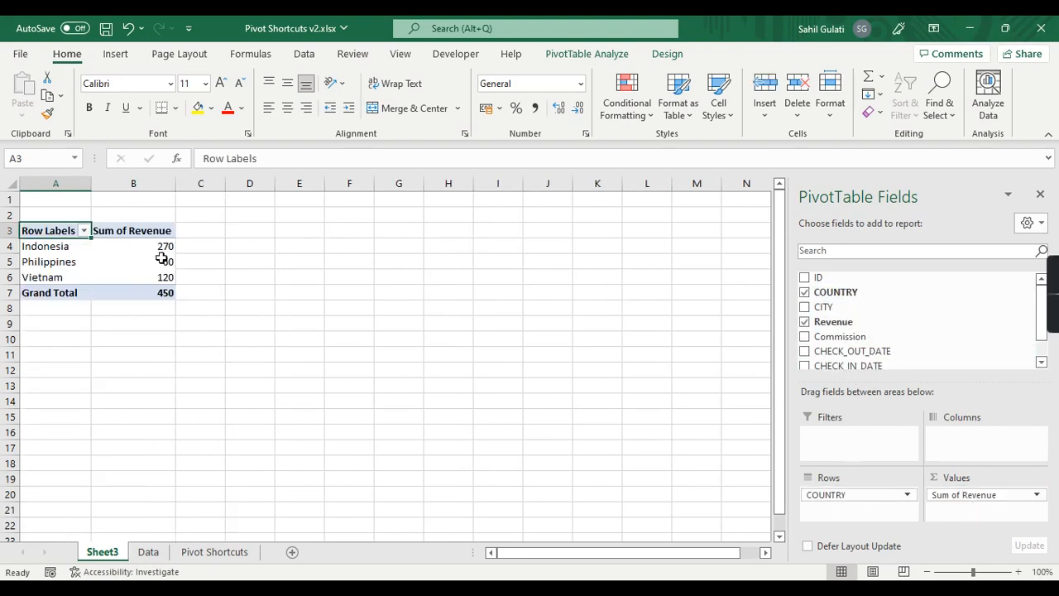
Look up the entry for changing the data source on the Pivot Shortcuts sheet.
{"action": "left_click", "coordinate": [199, 554]}
{"action": "left_click", "coordinate": [289, 238]}
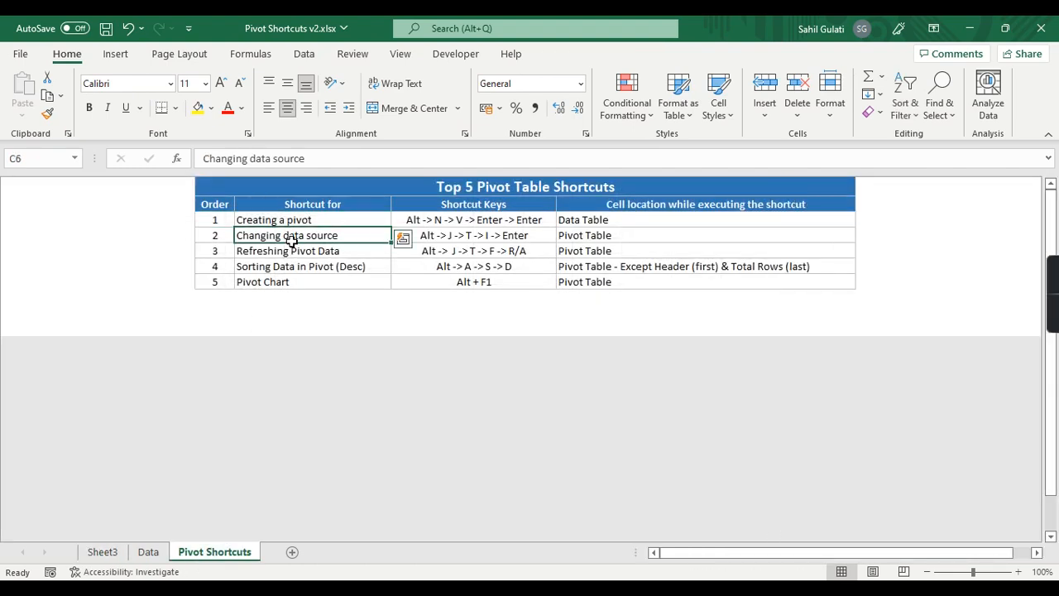
{"action": "key", "text": "shift+Left"}
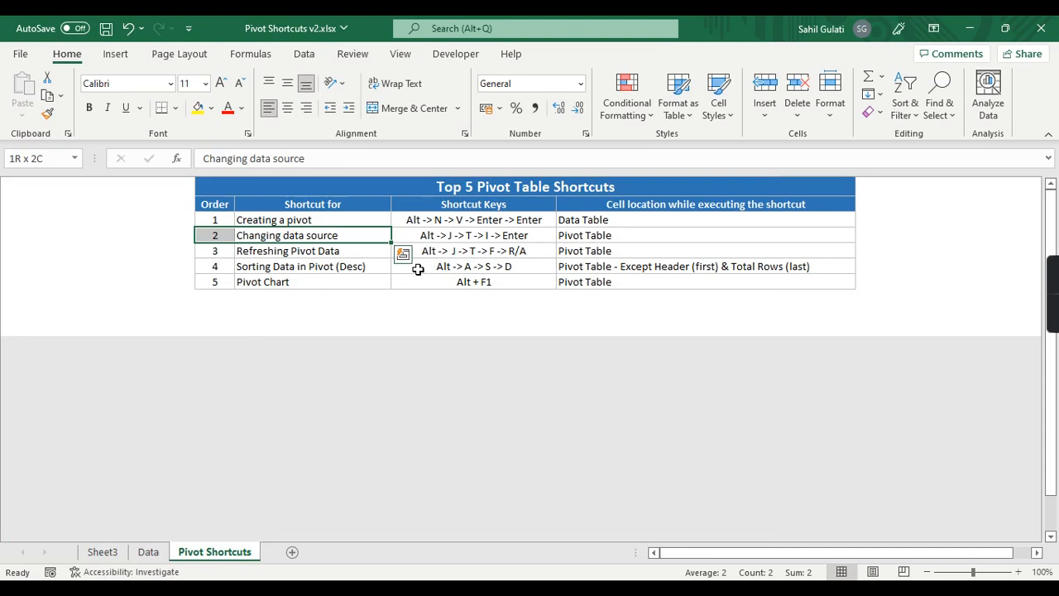
Duplicate the last record on the Data sheet, row 10, into row 11.
{"action": "left_click", "coordinate": [143, 552]}
{"action": "key", "text": "ctrl+Home"}
{"action": "key", "text": "ctrl+Down"}
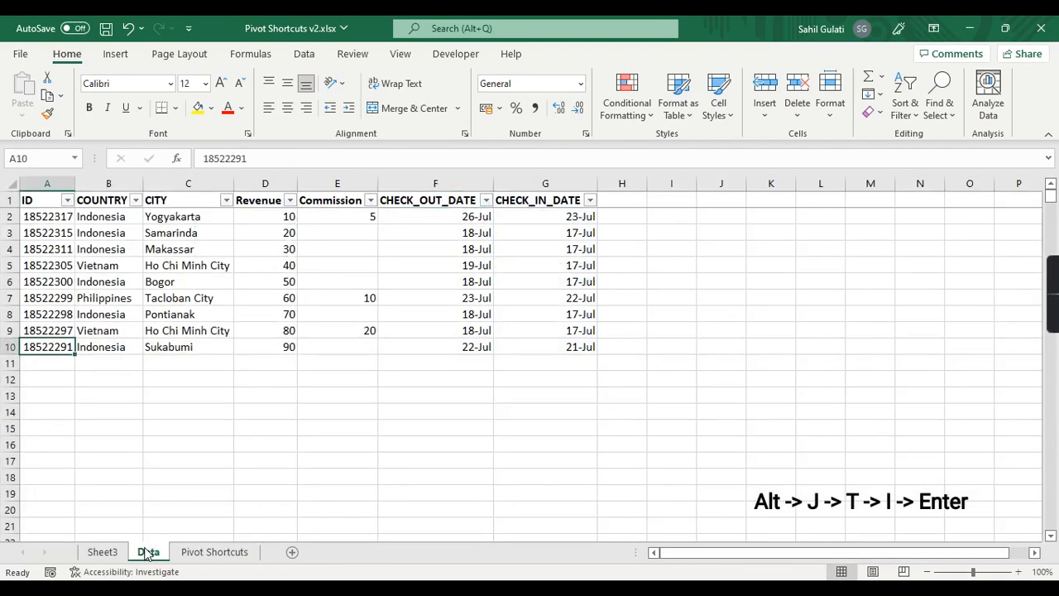
{"action": "key", "text": "ctrl+shift+Right"}
{"action": "key", "text": "ctrl+shift+Right"}
{"action": "key", "text": "ctrl+shift+Right"}
{"action": "key", "text": "ctrl+c"}
{"action": "key", "text": "Down"}
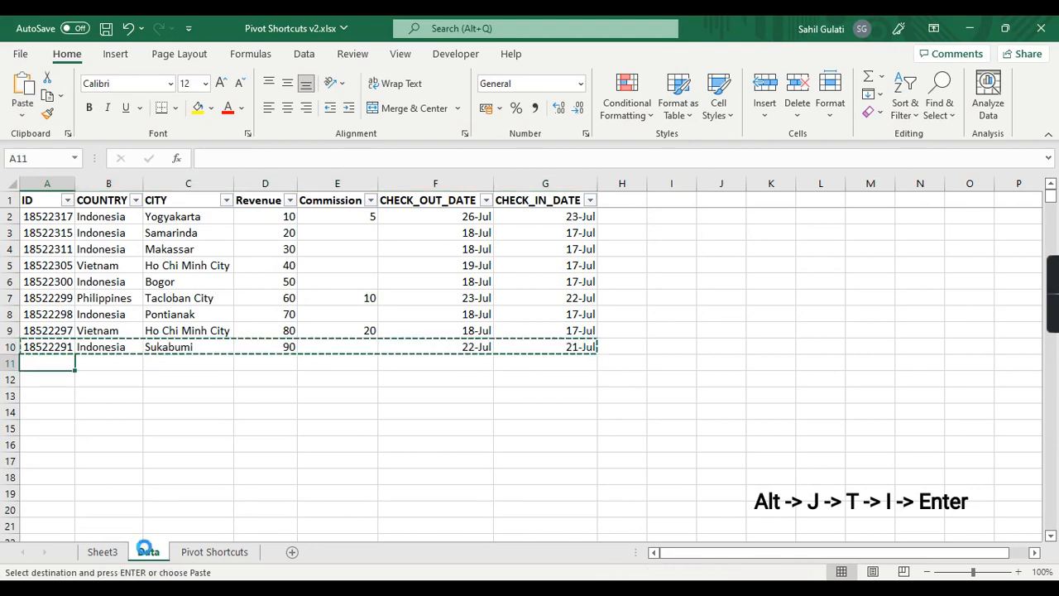
{"action": "key", "text": "ctrl+v"}
Set the Revenue of the new record in row 11 to 10000.
{"action": "key", "text": "Right"}
{"action": "key", "text": "Right"}
{"action": "key", "text": "Right"}
{"action": "type", "text": "1000"}
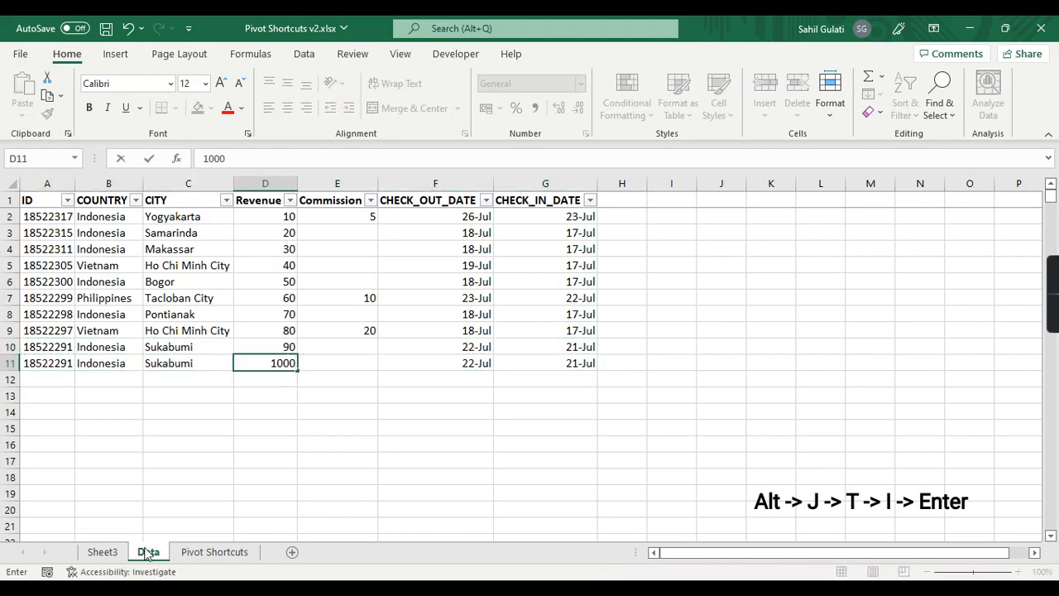
{"action": "type", "text": "0"}
{"action": "key", "text": "Return"}
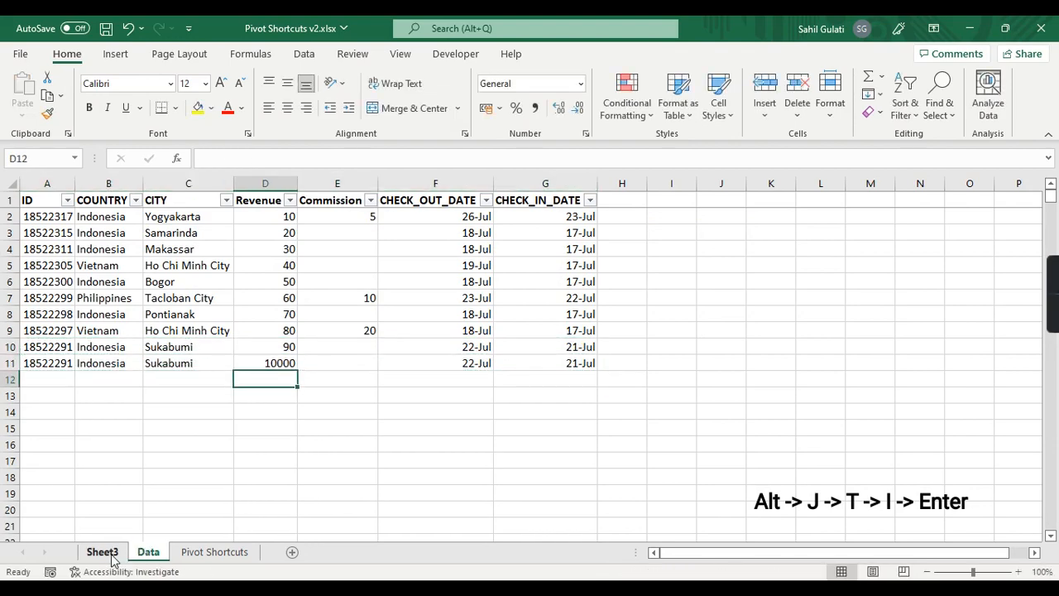
Change the data source range of the PivotTable on Sheet3 to Data!$A$1:$G$11.
{"action": "left_click", "coordinate": [114, 560]}
{"action": "key", "text": "Down"}
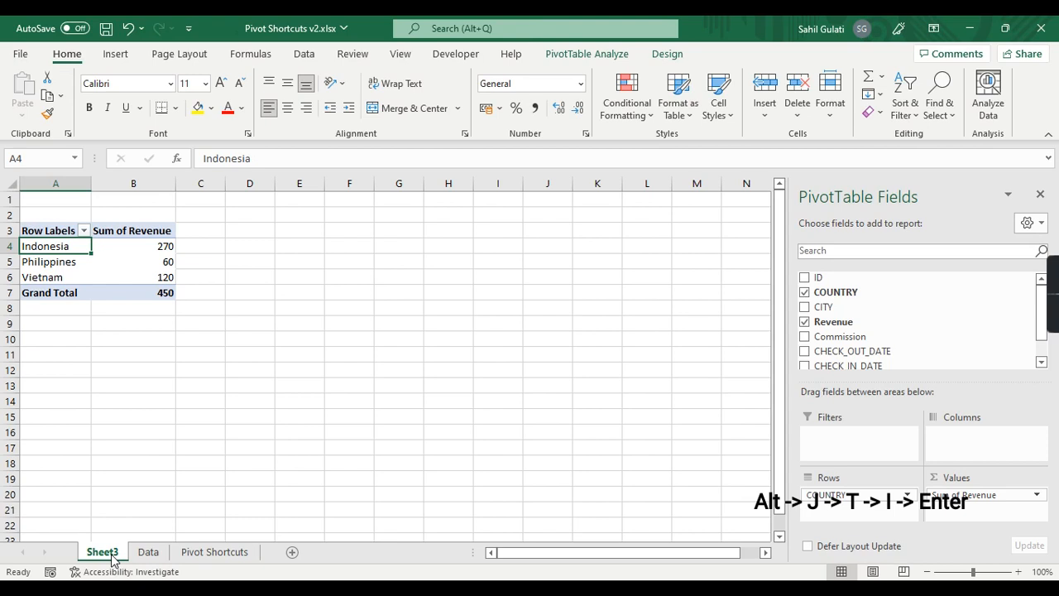
{"action": "key", "text": "alt"}
{"action": "key", "text": "alt"}
{"action": "key", "text": "alt"}
{"action": "key", "text": "j"}
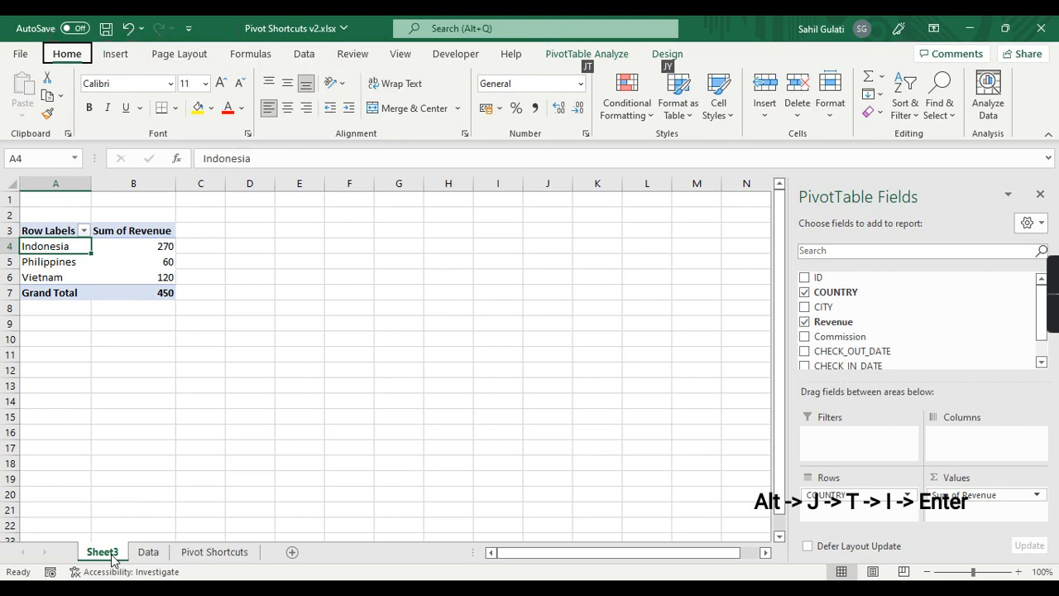
{"action": "key", "text": "t"}
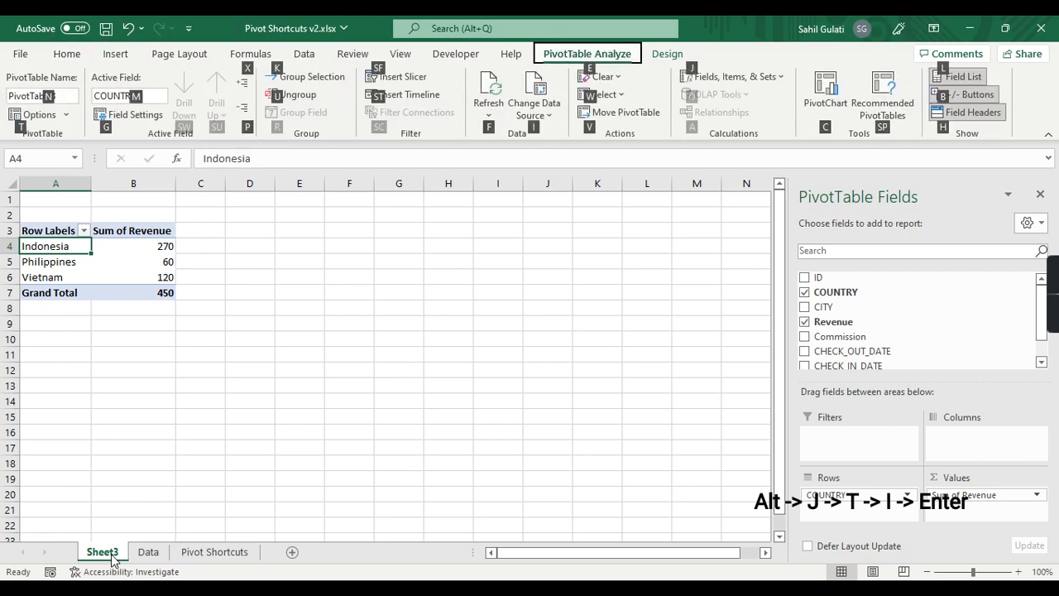
{"action": "key", "text": "i"}
{"action": "key", "text": "Return"}
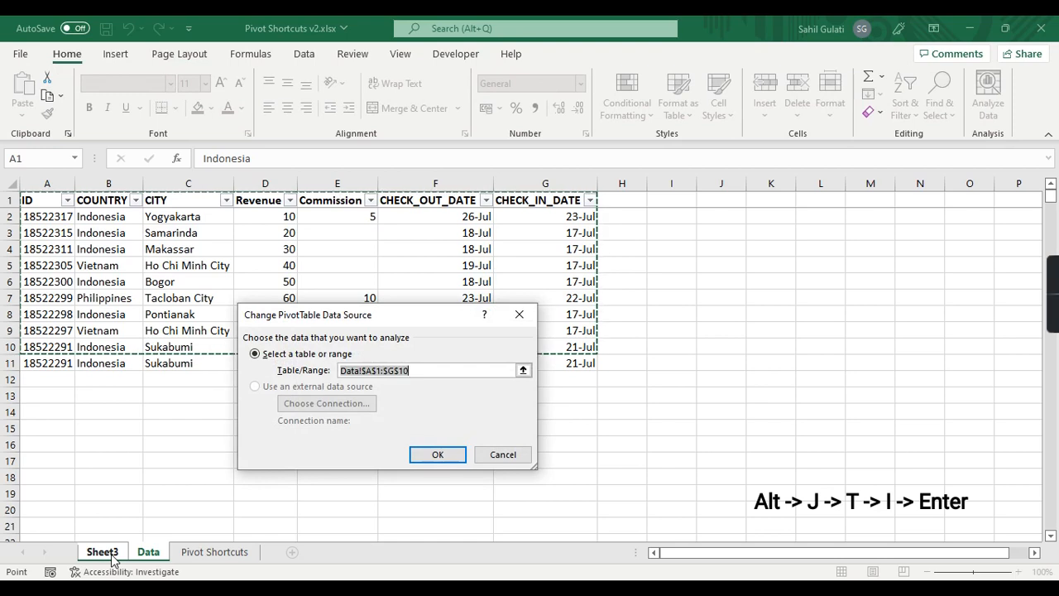
{"action": "key", "text": "ctrl+Home"}
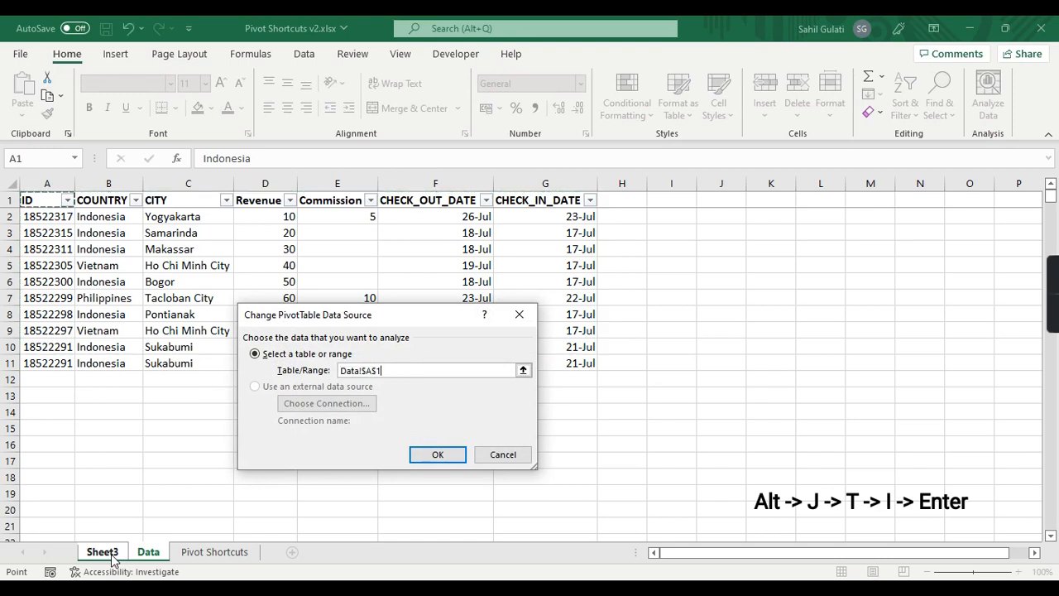
{"action": "key", "text": "ctrl+shift+Right"}
{"action": "key", "text": "ctrl+shift+Down"}
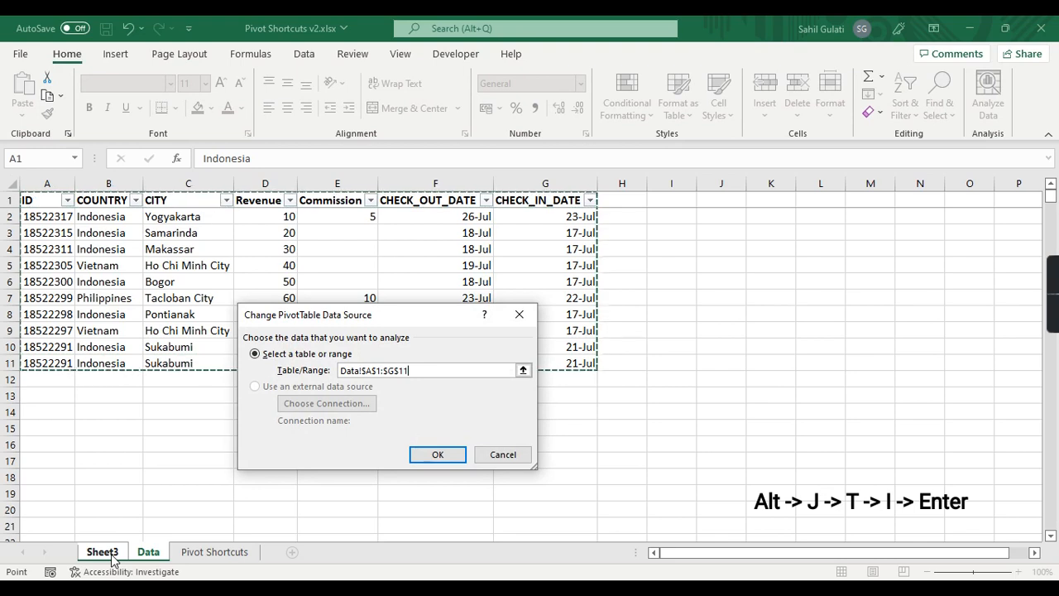
Extend the PivotTable's source range to the entire columns Data!$A:$G and apply the change.
{"action": "left_click_drag", "start_coordinate": [46, 201], "coordinate": [572, 370]}
{"action": "key", "text": "ctrl+space"}
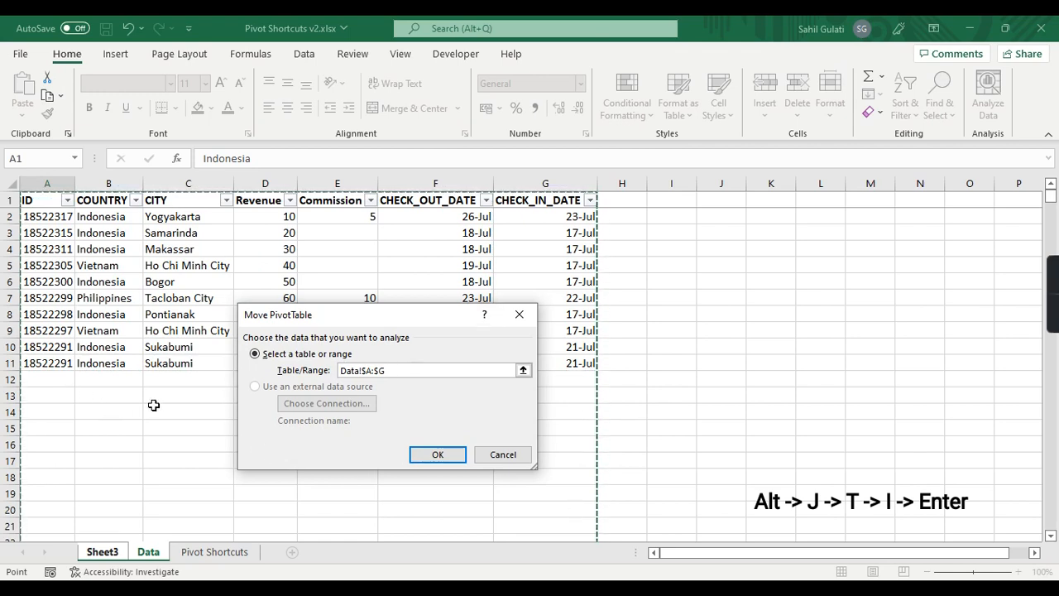
{"action": "left_click", "coordinate": [441, 456]}
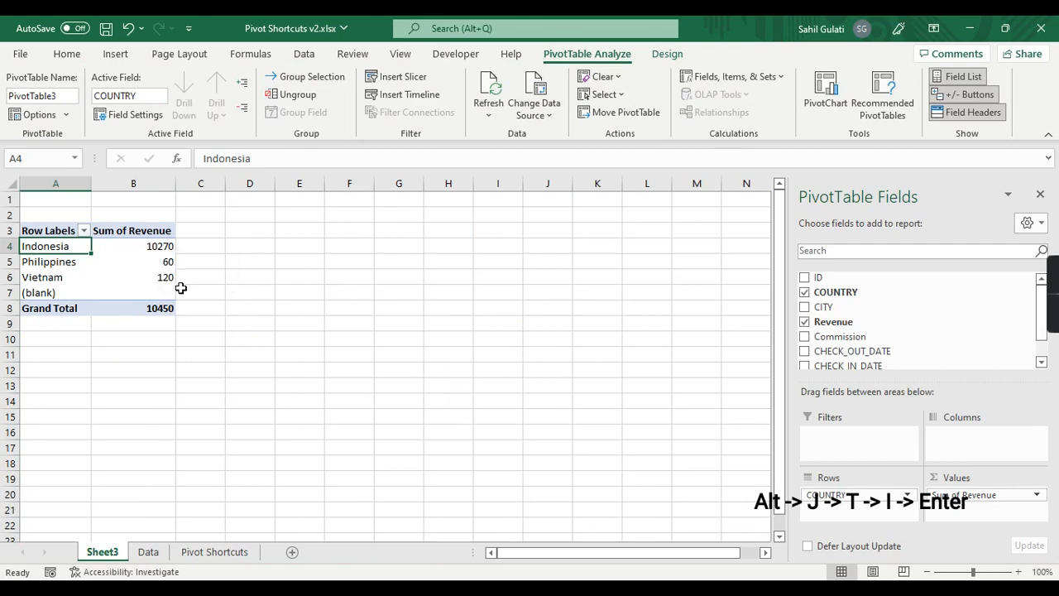
Look up the entry for refreshing pivot data on the Pivot Shortcuts sheet.
{"action": "left_click", "coordinate": [213, 551]}
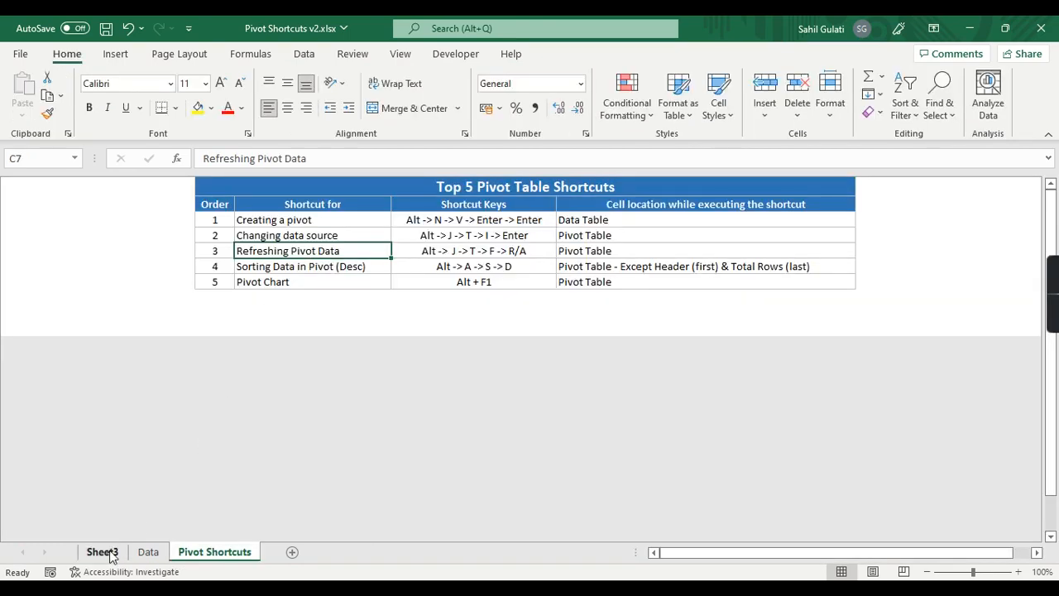
Change the Revenue of the record in row 11 of the Data sheet to 100.
{"action": "left_click", "coordinate": [148, 553]}
{"action": "key", "text": "Up"}
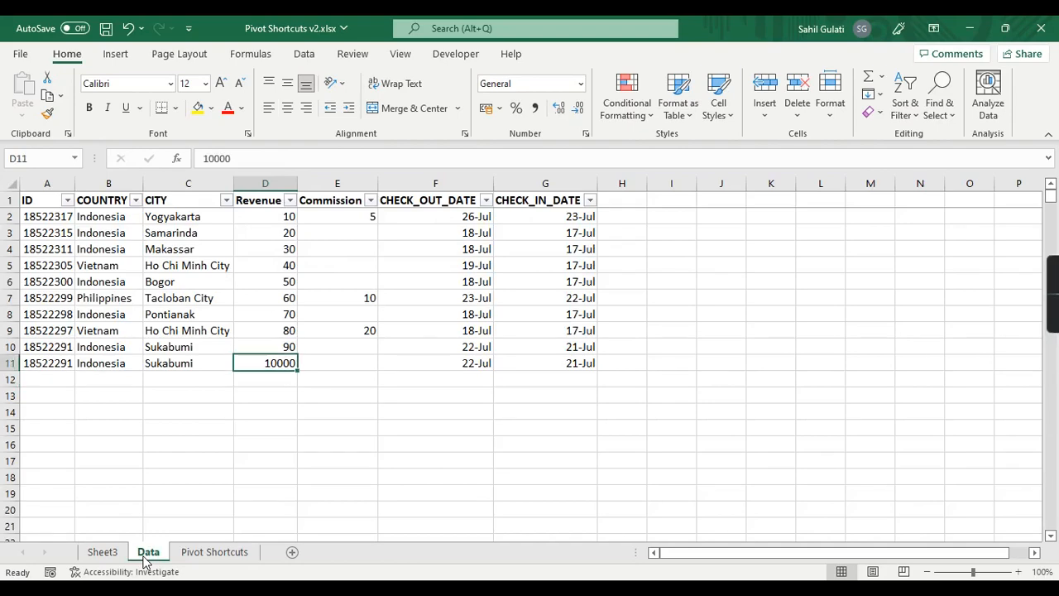
{"action": "type", "text": "1"}
{"action": "key", "text": "Return"}
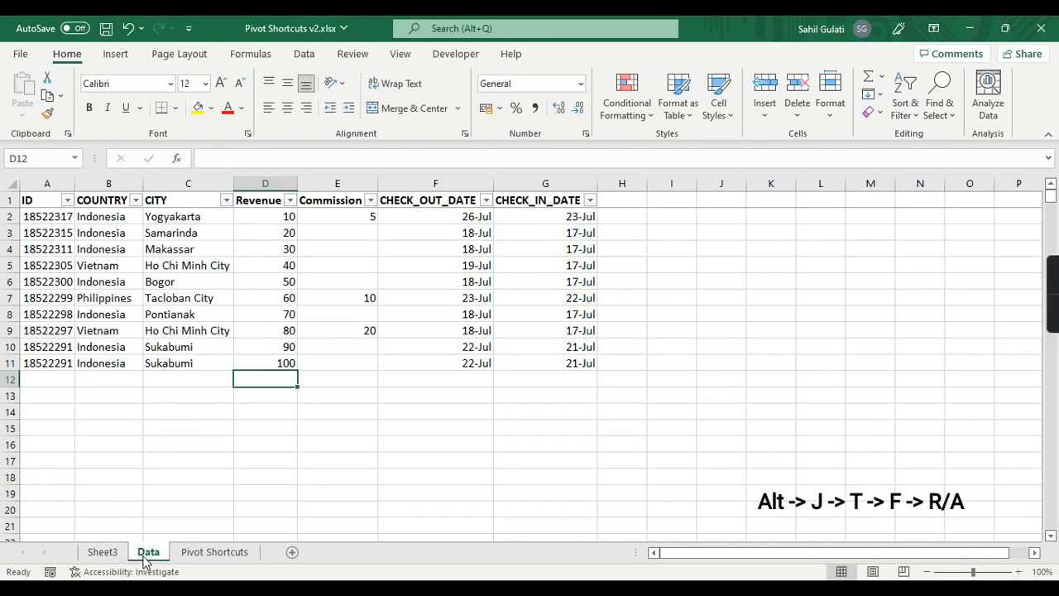
Refresh the PivotTable on Sheet3 so it picks up the changed source data.
{"action": "left_click", "coordinate": [102, 552]}
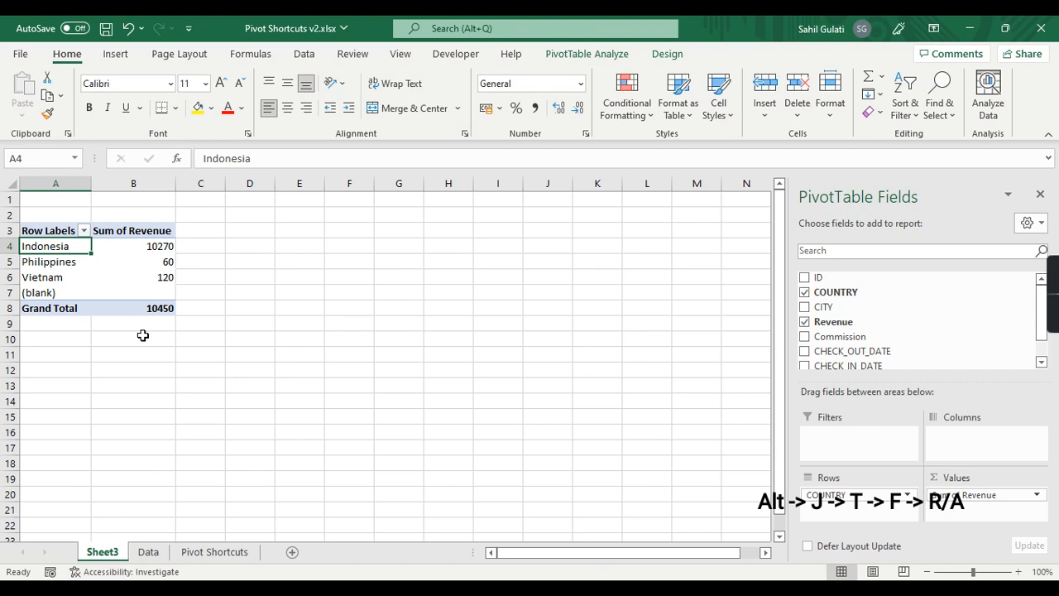
{"action": "key", "text": "alt"}
{"action": "key", "text": "j"}
{"action": "key", "text": "t"}
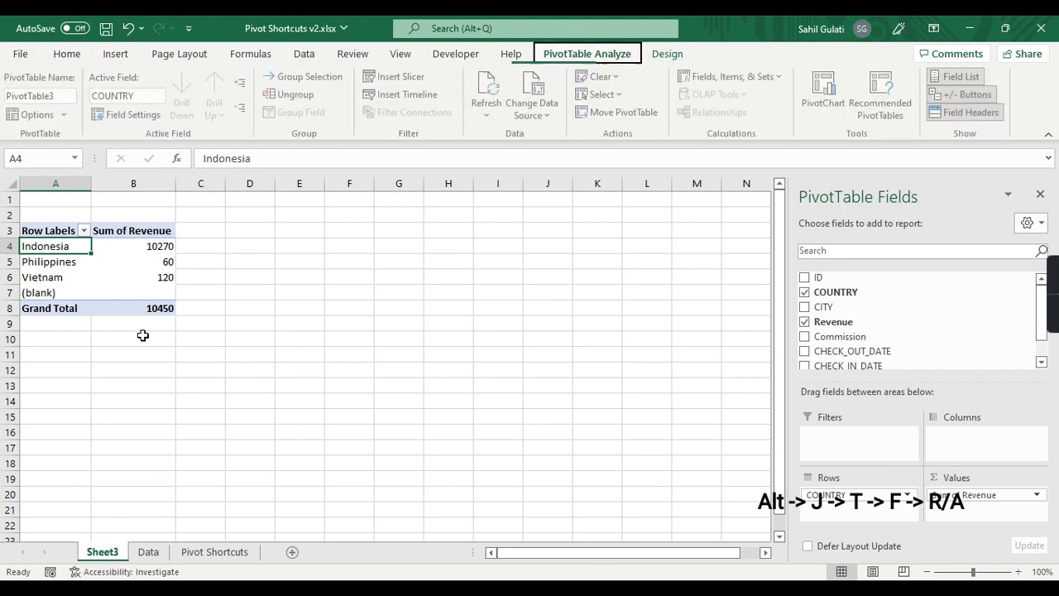
{"action": "key", "text": "f"}
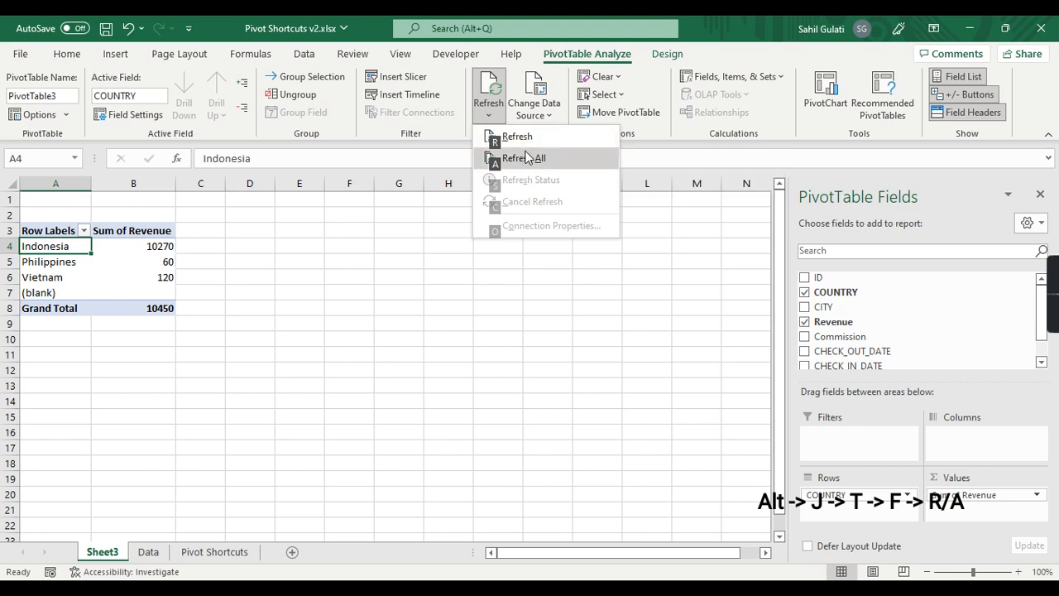
{"action": "key", "text": "r"}
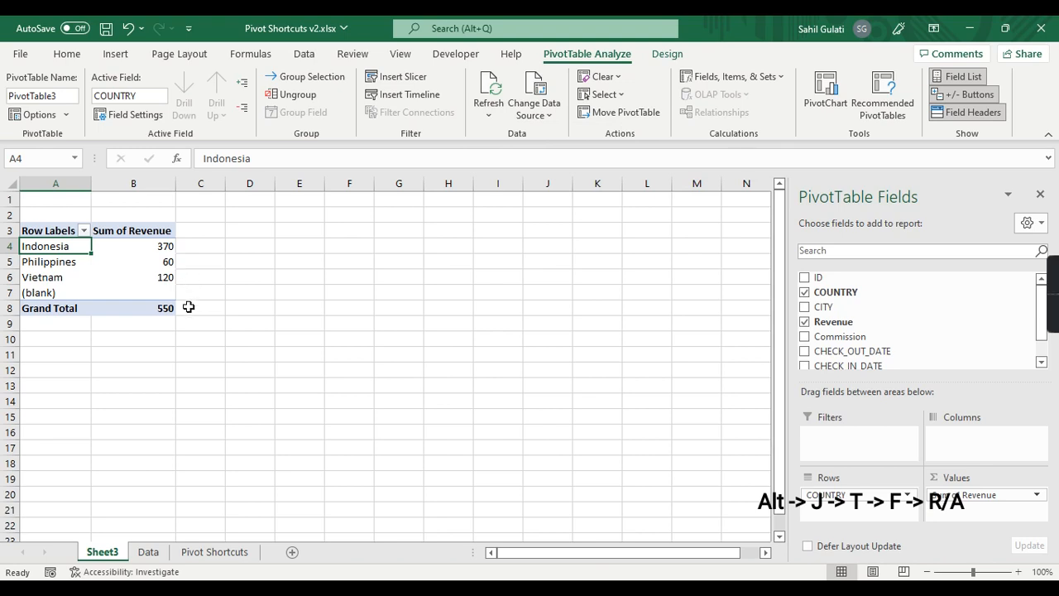
Check the sorting entry on the Pivot Shortcuts sheet and sort the Sheet3 PivotTable by Sum of Revenue in descending order.
{"action": "left_click", "coordinate": [203, 552]}
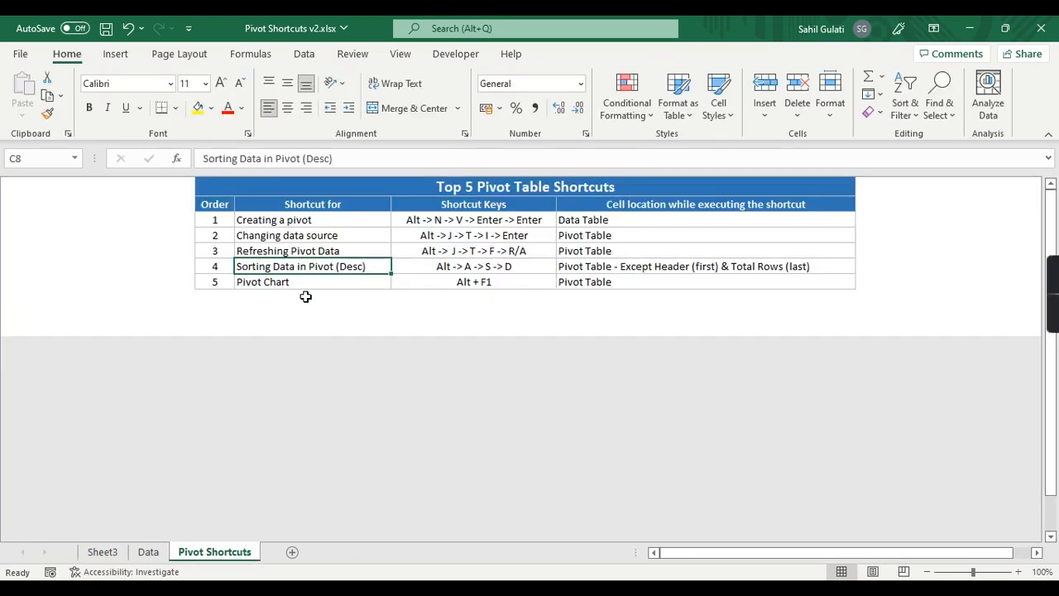
{"action": "left_click", "coordinate": [103, 552]}
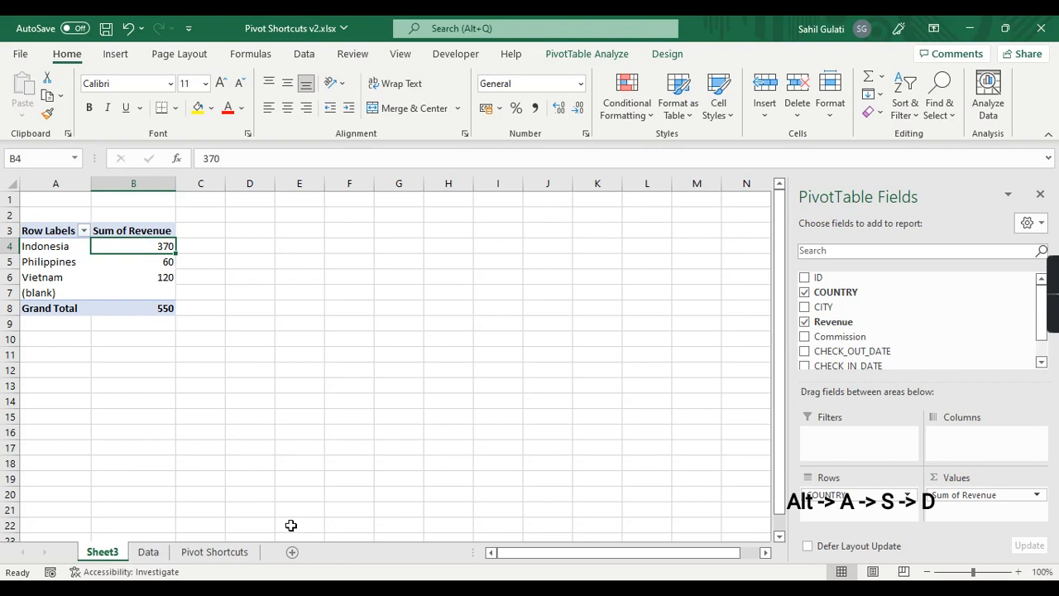
{"action": "key", "text": "alt"}
{"action": "key", "text": "a"}
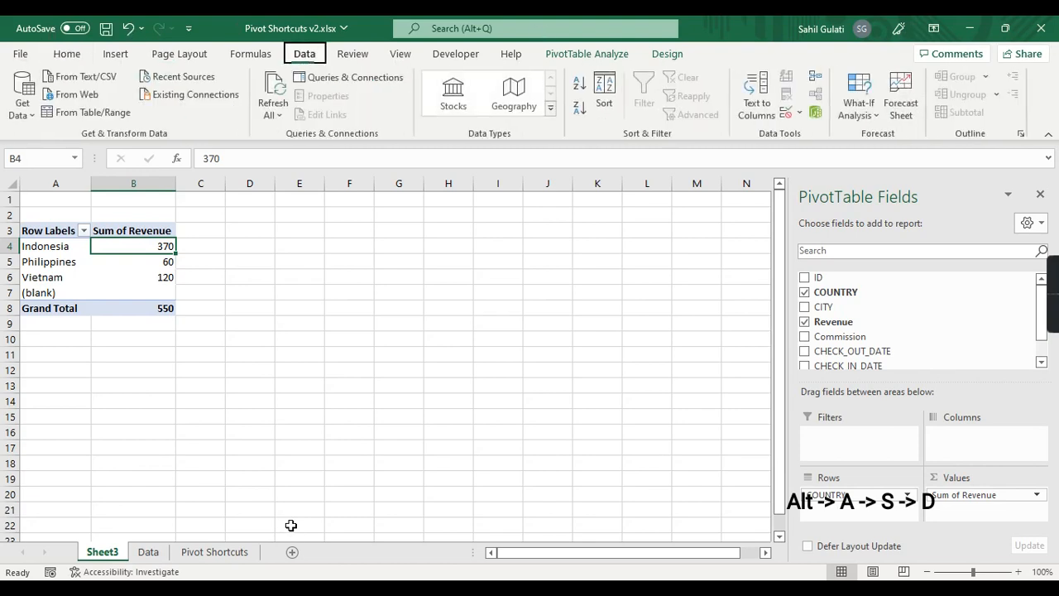
{"action": "key", "text": "s"}
{"action": "key", "text": "d"}
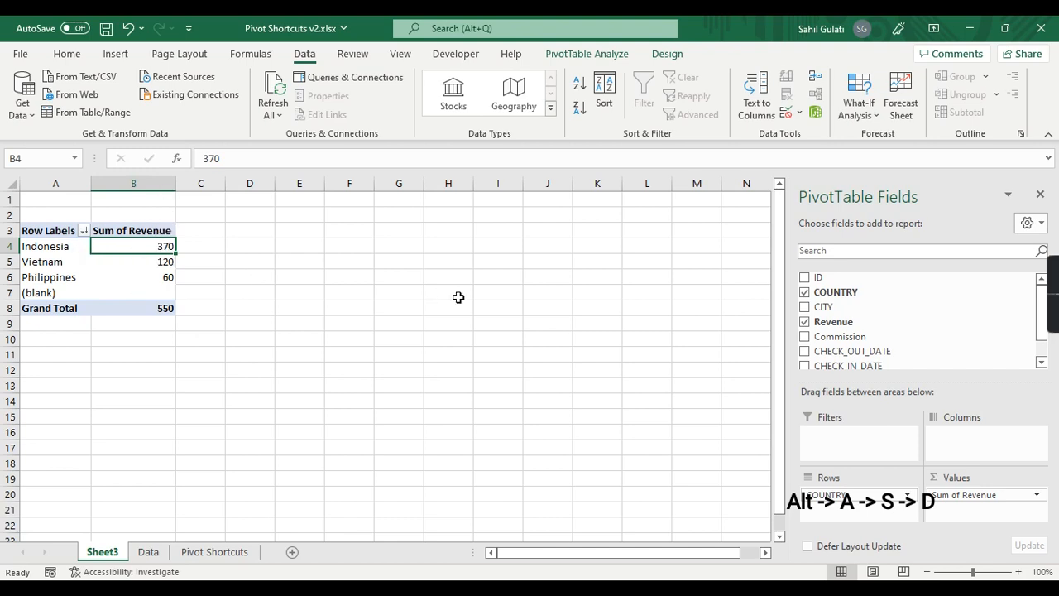
Add the Commission field to the PivotTable's values and sort the countries by Sum of Commission in descending order.
{"action": "left_click_drag", "start_coordinate": [868, 338], "coordinate": [985, 509]}
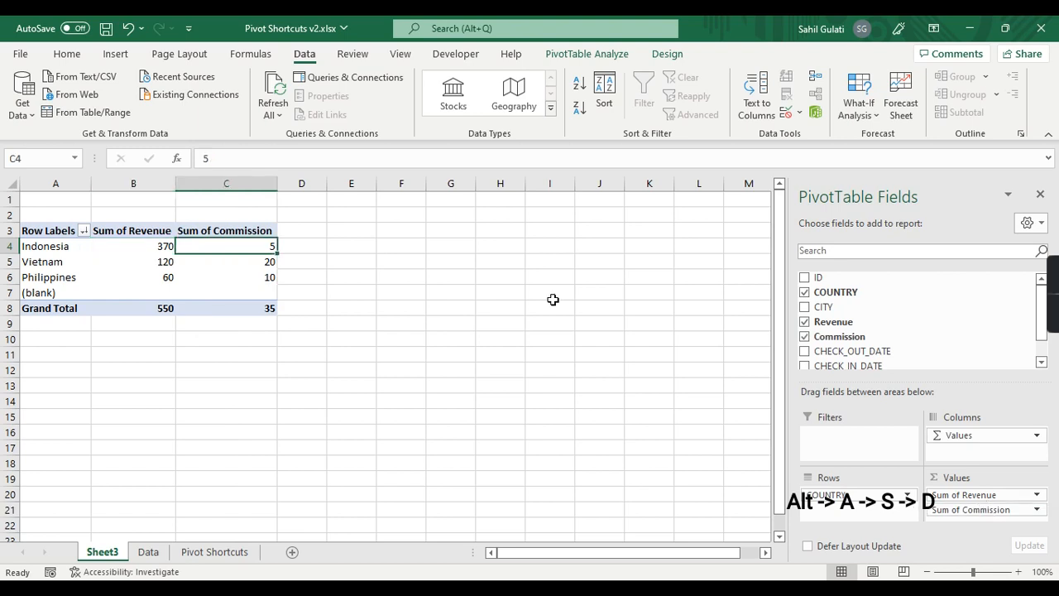
{"action": "key", "text": "Down"}
{"action": "left_click", "coordinate": [263, 246]}
{"action": "key", "text": "alt+a"}
{"action": "key", "text": "s"}
{"action": "key", "text": "d"}
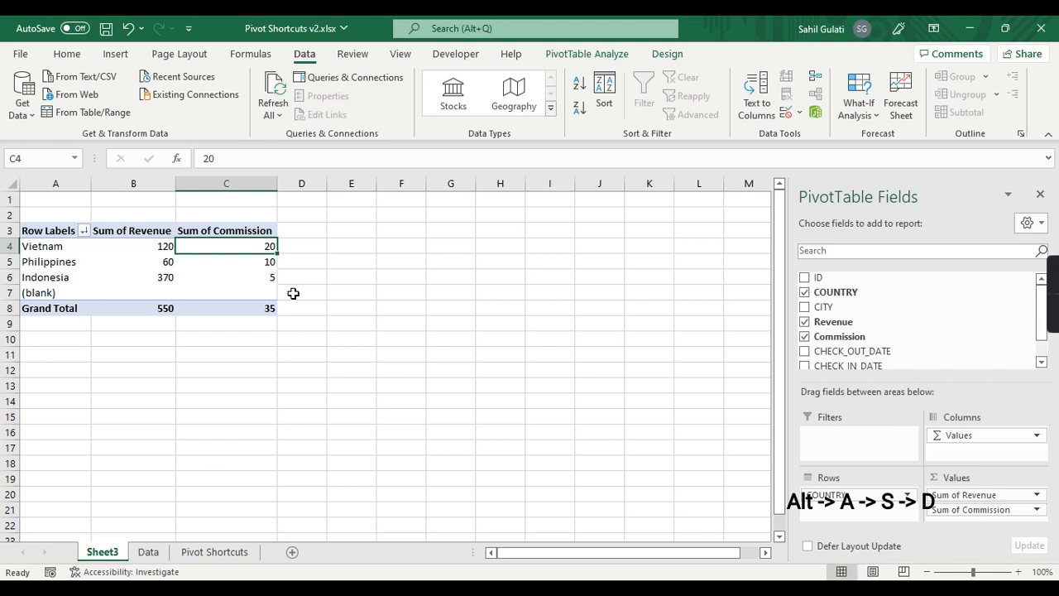
Check the Pivot Chart entry, insert a column PivotChart of Sum of Revenue by COUNTRY on Sheet3, and return to the Pivot Shortcuts sheet.
{"action": "left_click", "coordinate": [213, 552]}
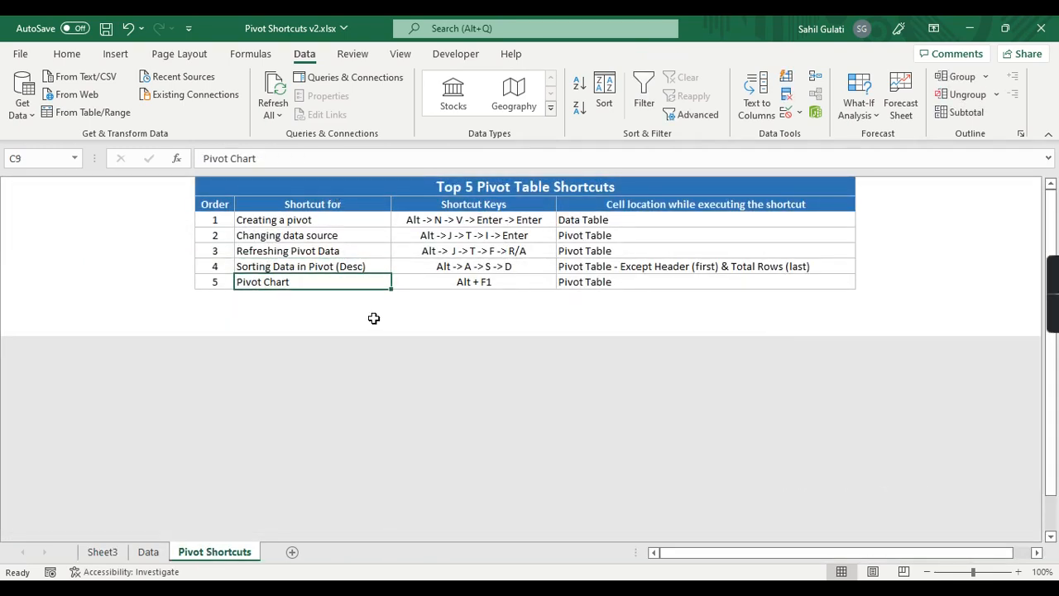
{"action": "left_click", "coordinate": [111, 551]}
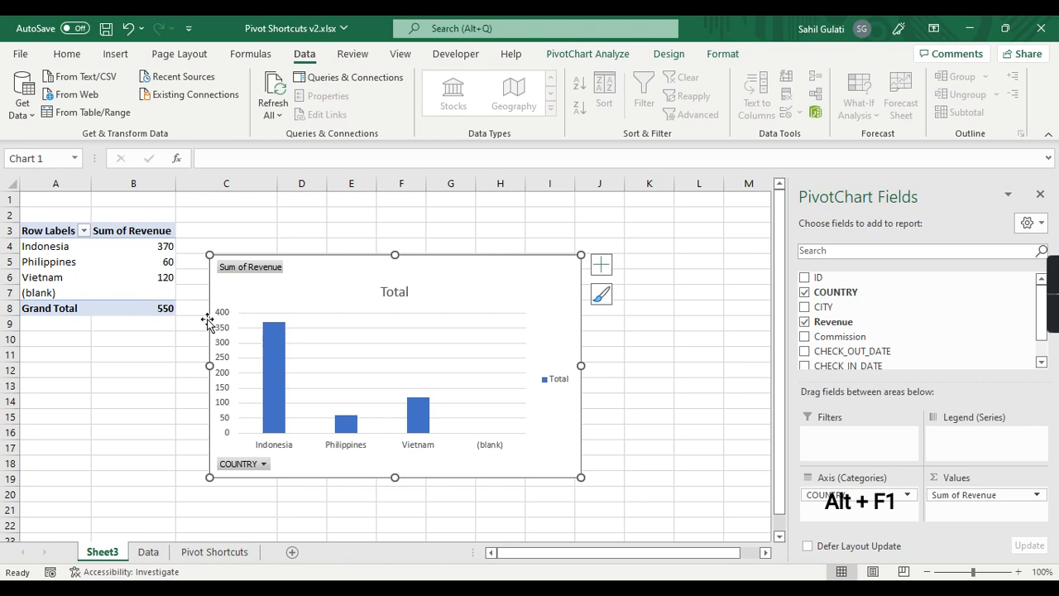
{"action": "left_click", "coordinate": [214, 552]}
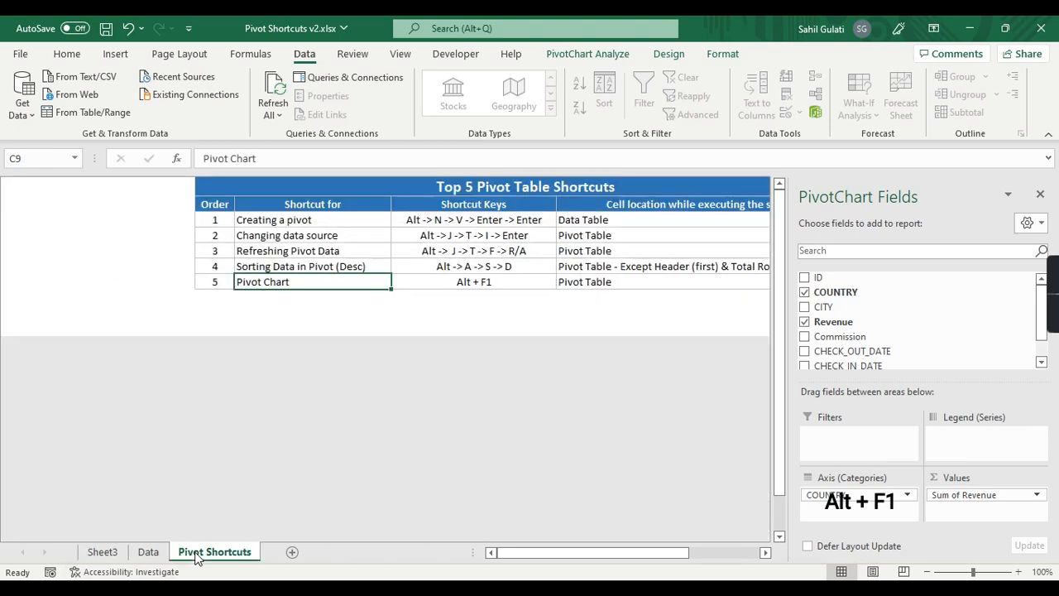